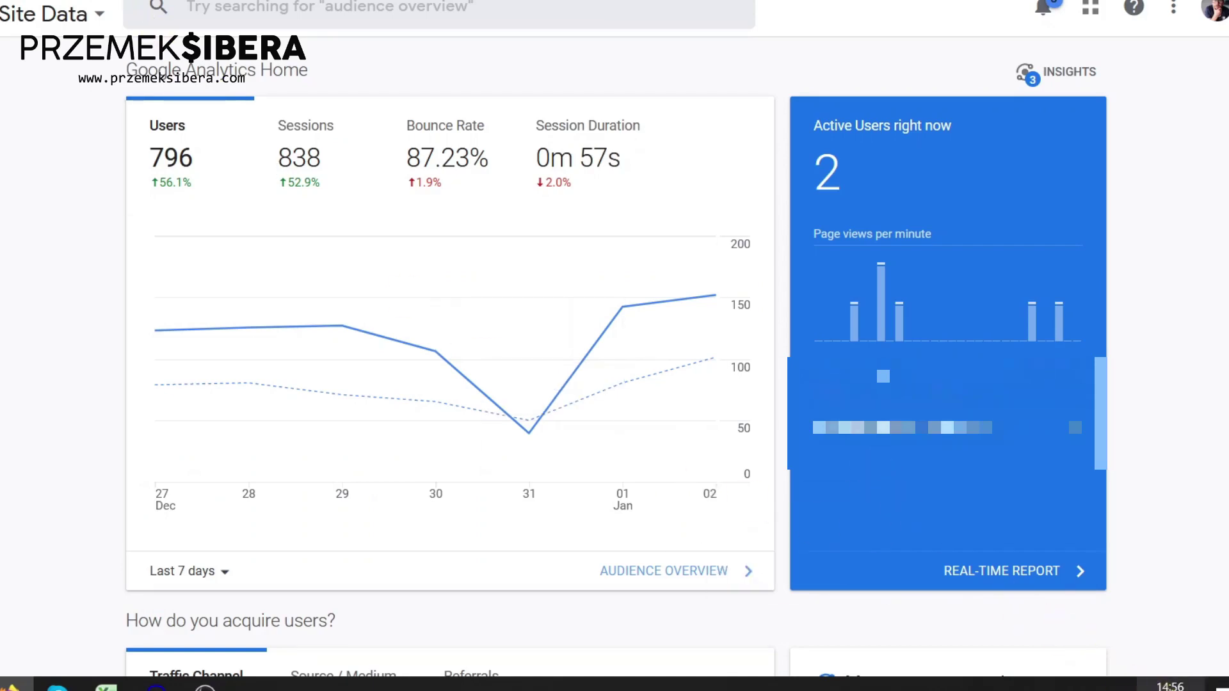
Step: Open the Audience Overview report and apply a date range of Dec 1, 2021 to Dec 31, 2021
click(1132, 688)
mouse_move(527, 200)
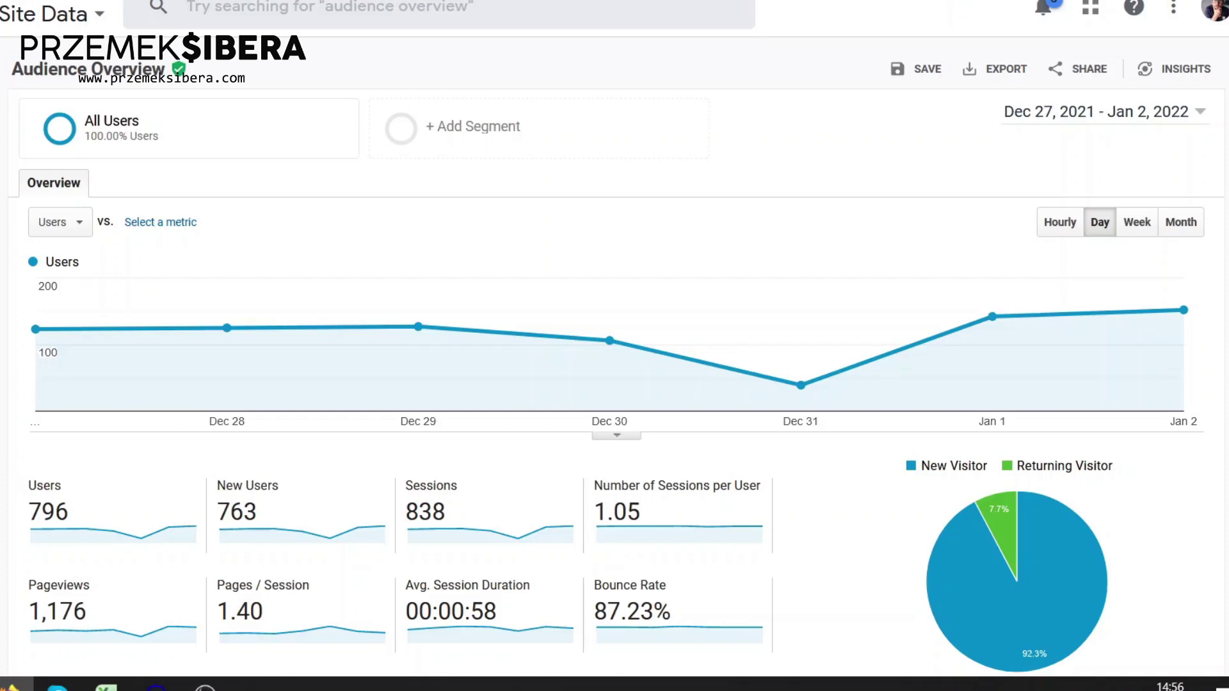
click(1061, 115)
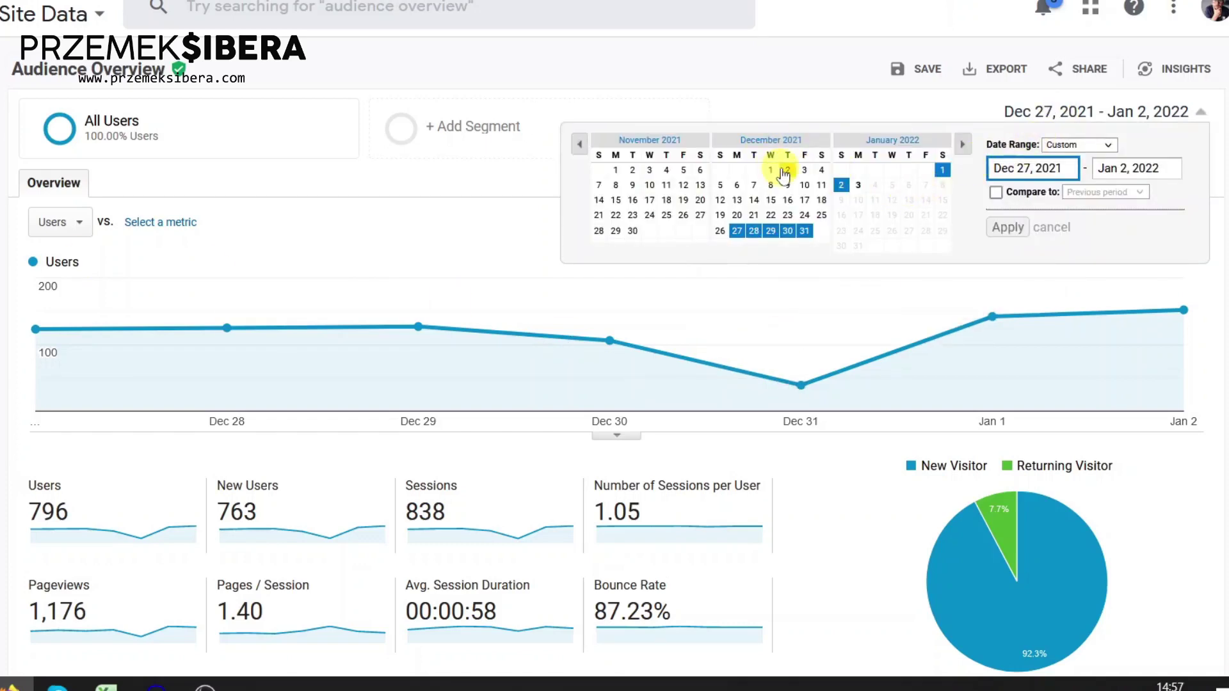
click(771, 170)
click(805, 215)
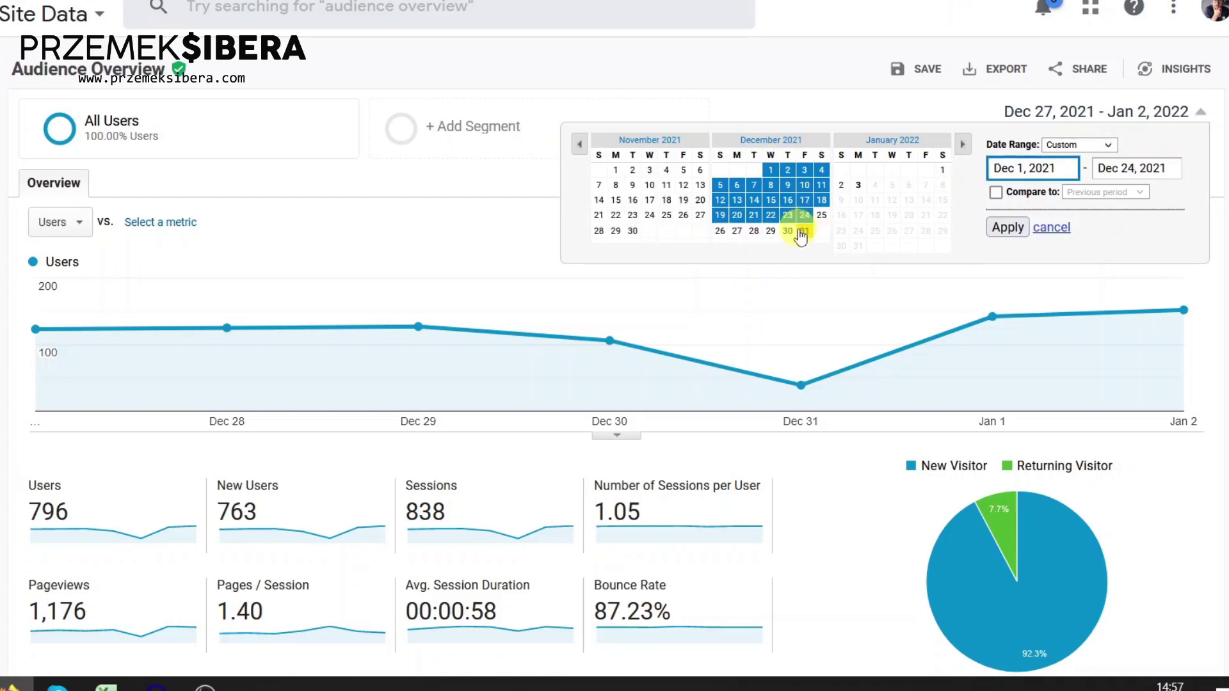
click(804, 231)
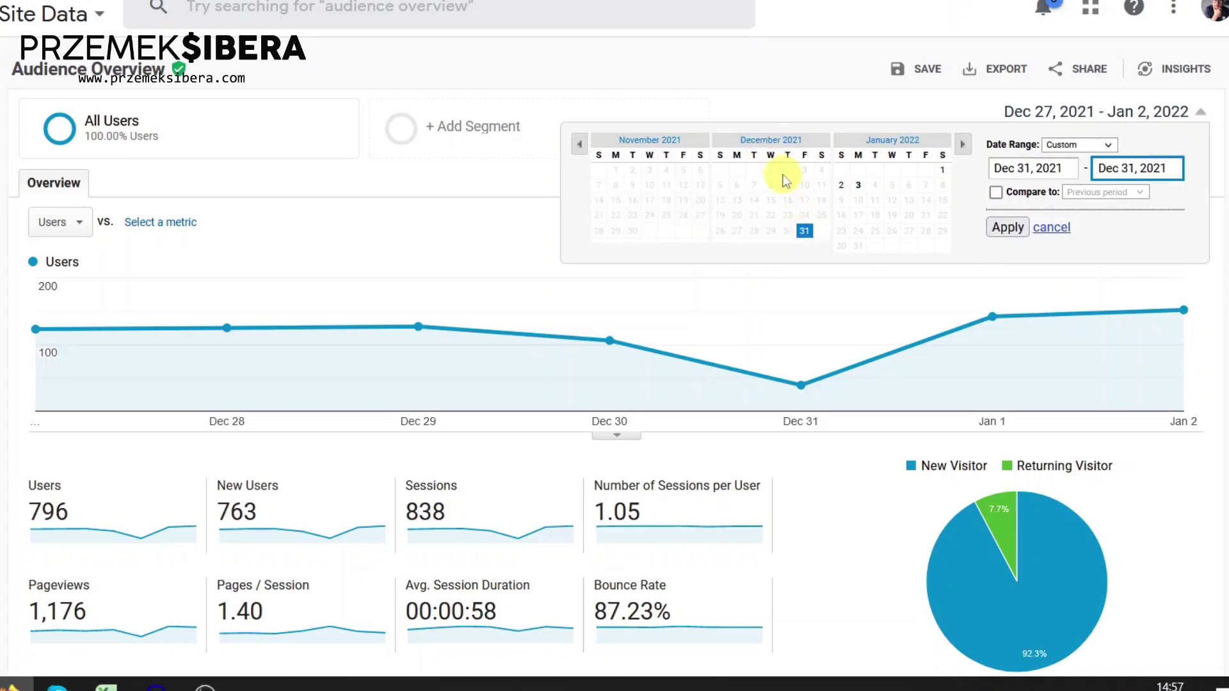
click(1050, 170)
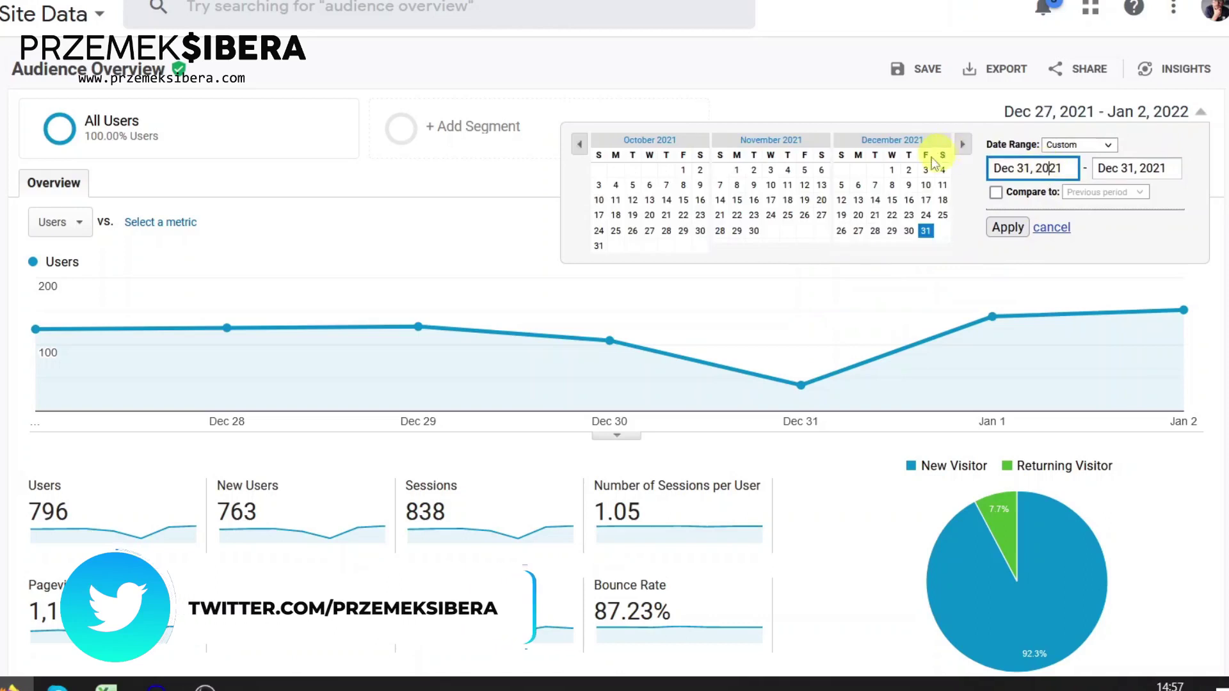
click(898, 174)
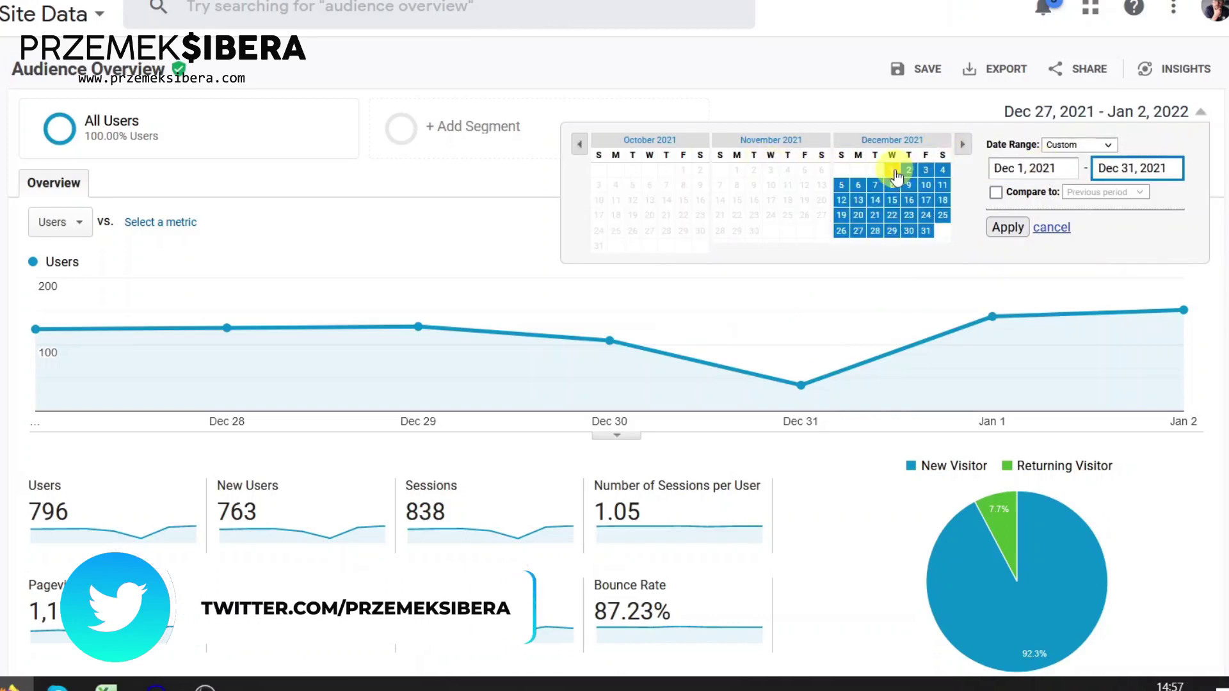
click(1009, 228)
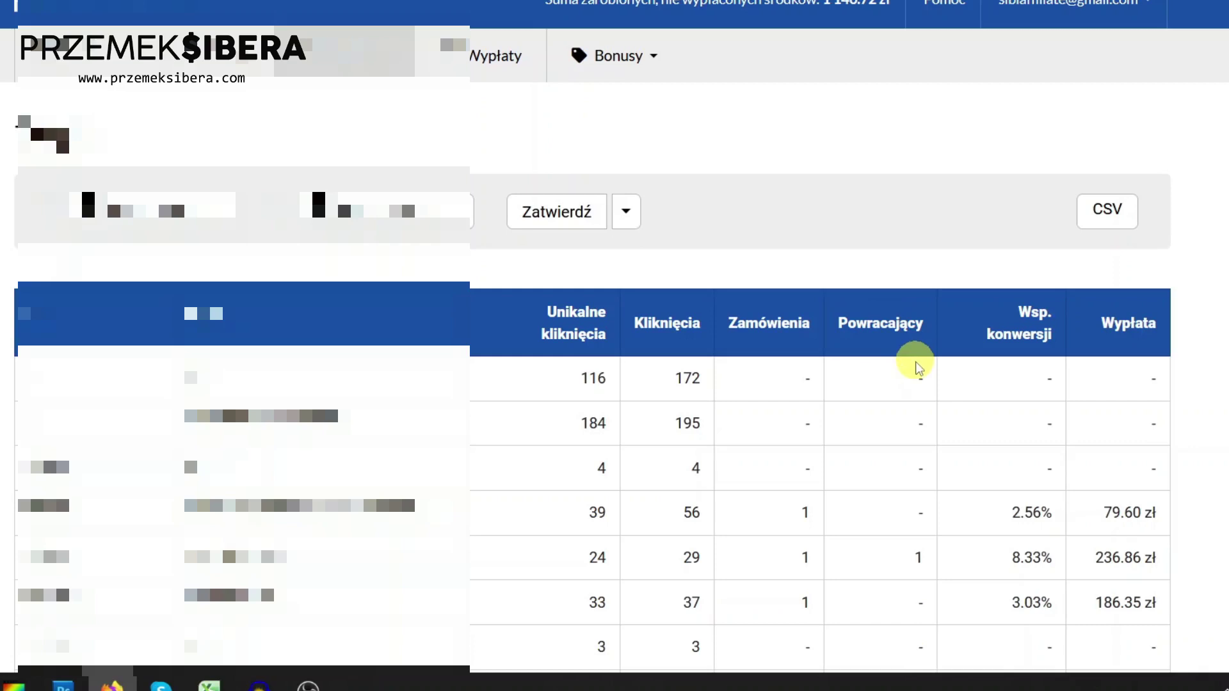
Step: Set the NutriProfits report's date range to 2021-12-01 through 2021-12-31 and apply it
scroll(906, 355, down, 5)
scroll(909, 362, down, 4)
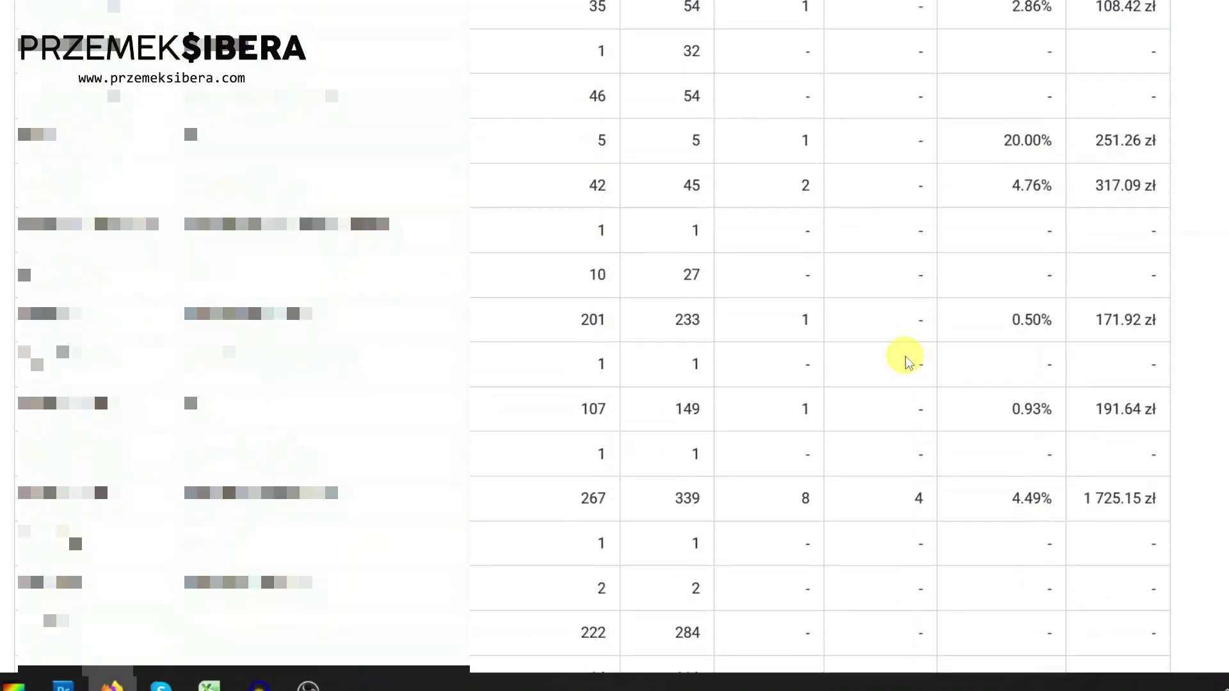
scroll(908, 362, down, 5)
scroll(902, 359, up, 3)
scroll(902, 360, up, 5)
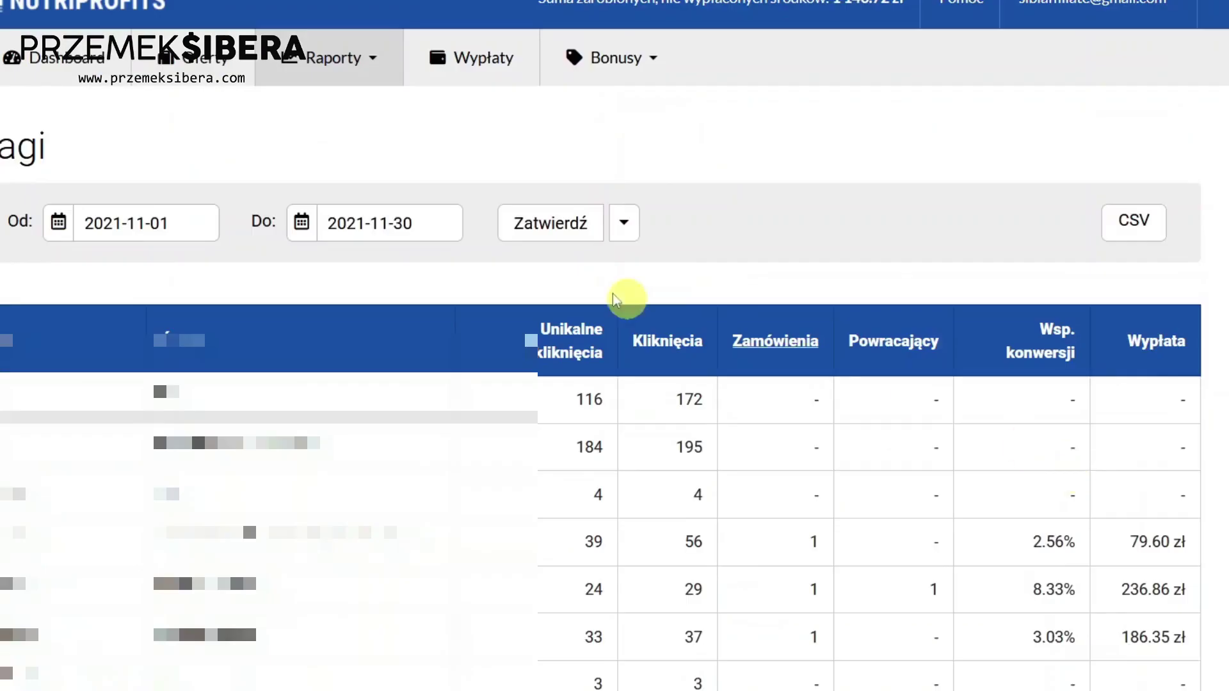
click(144, 226)
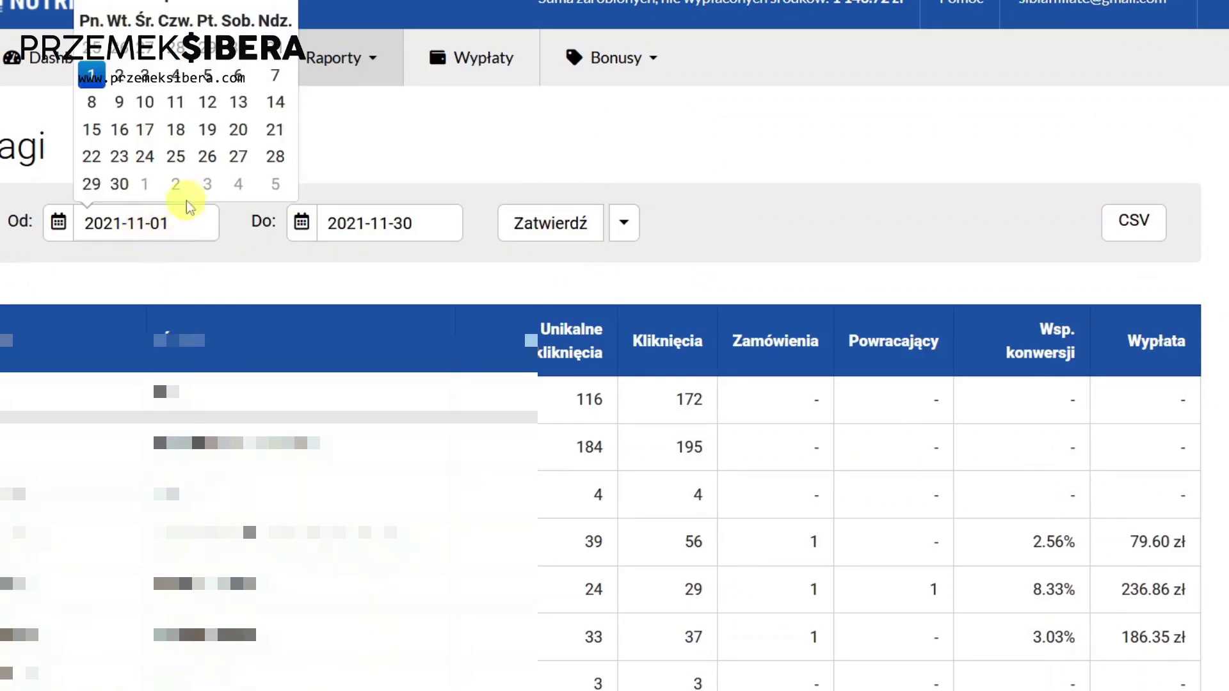
click(278, 7)
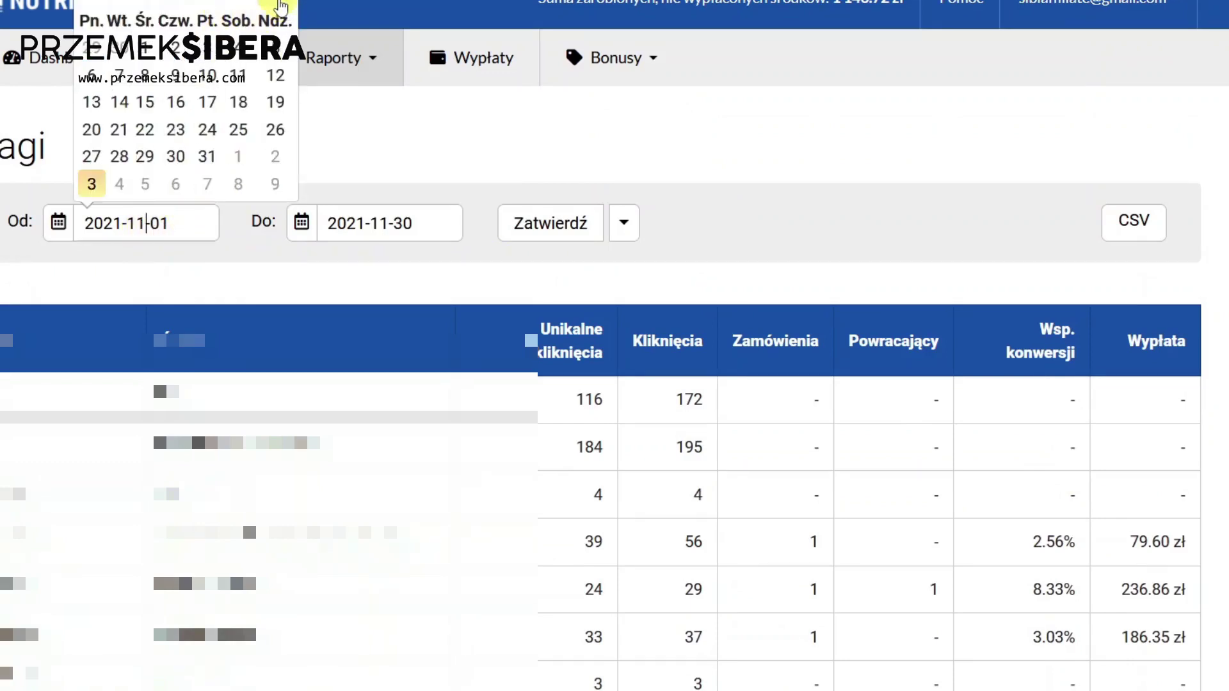
click(145, 46)
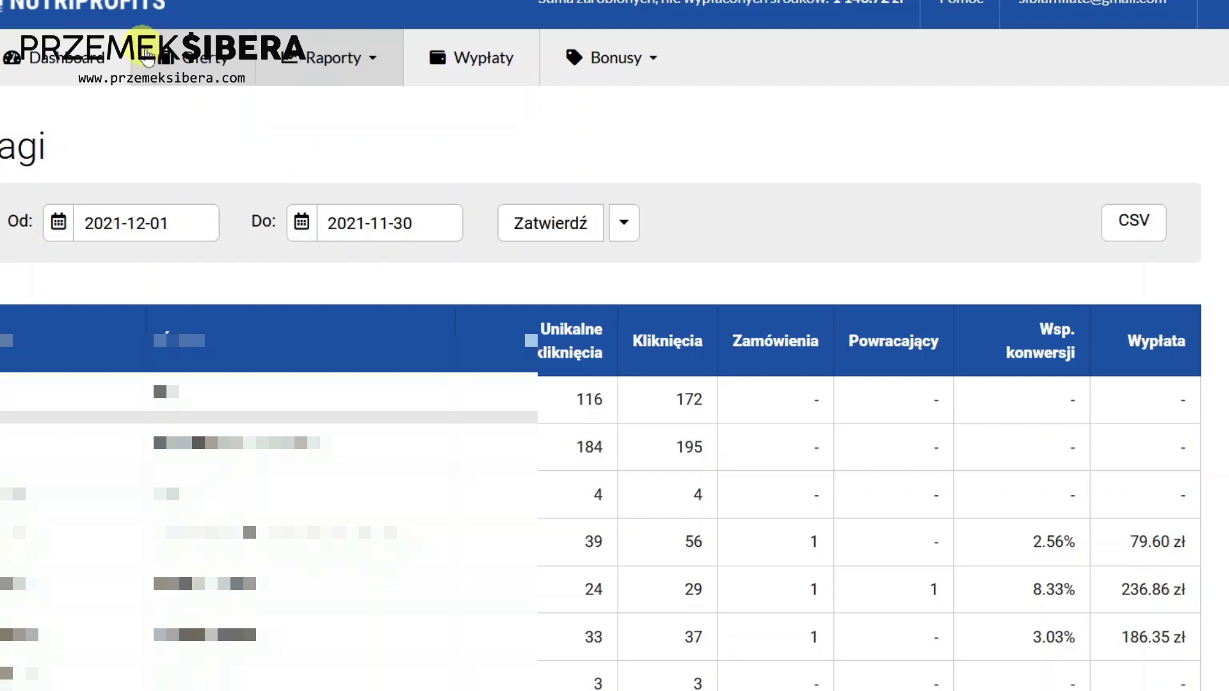
click(413, 224)
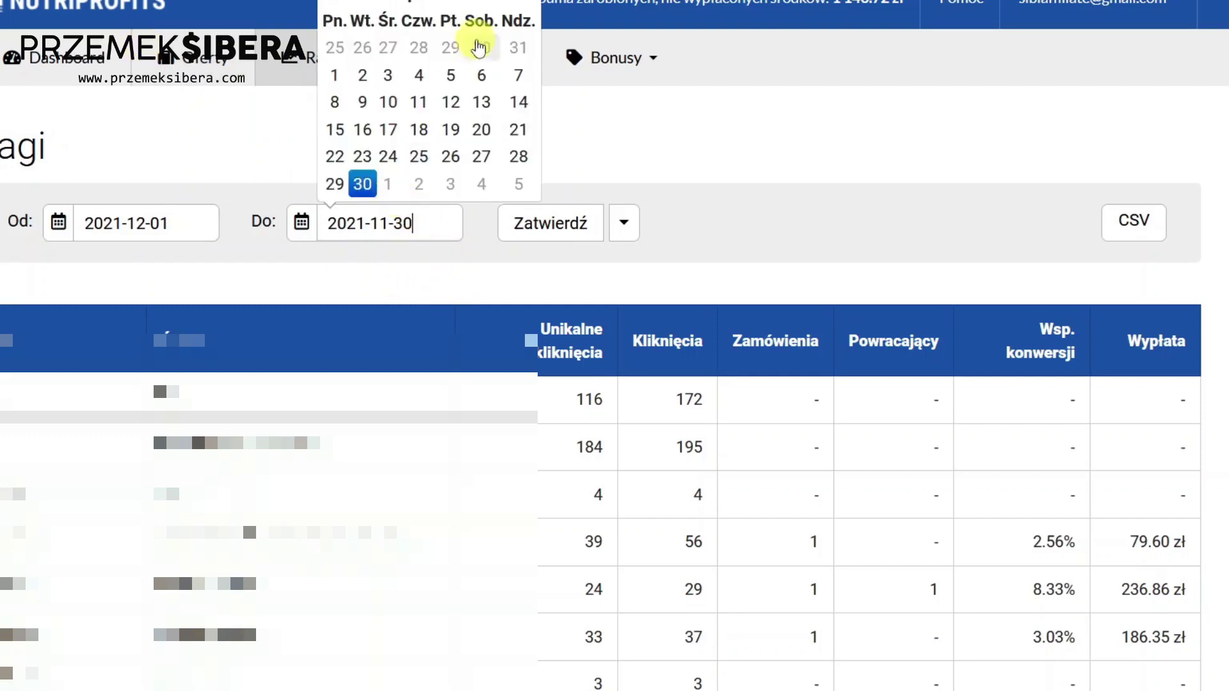
click(515, 7)
click(454, 157)
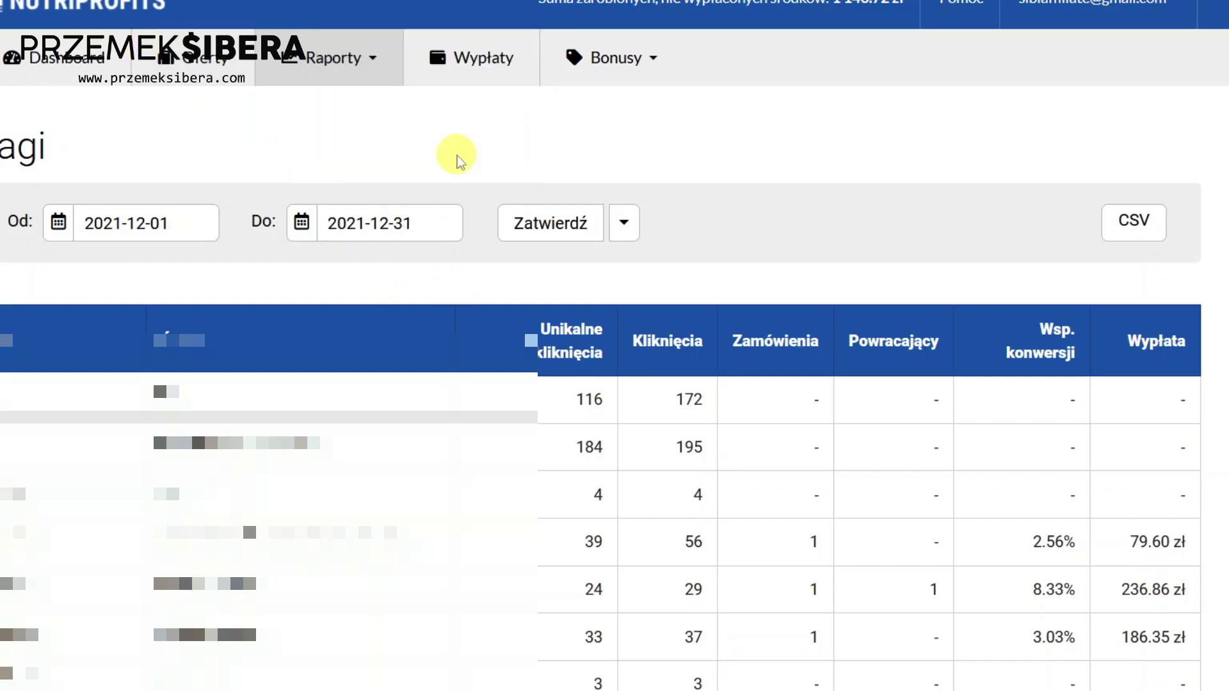
click(550, 223)
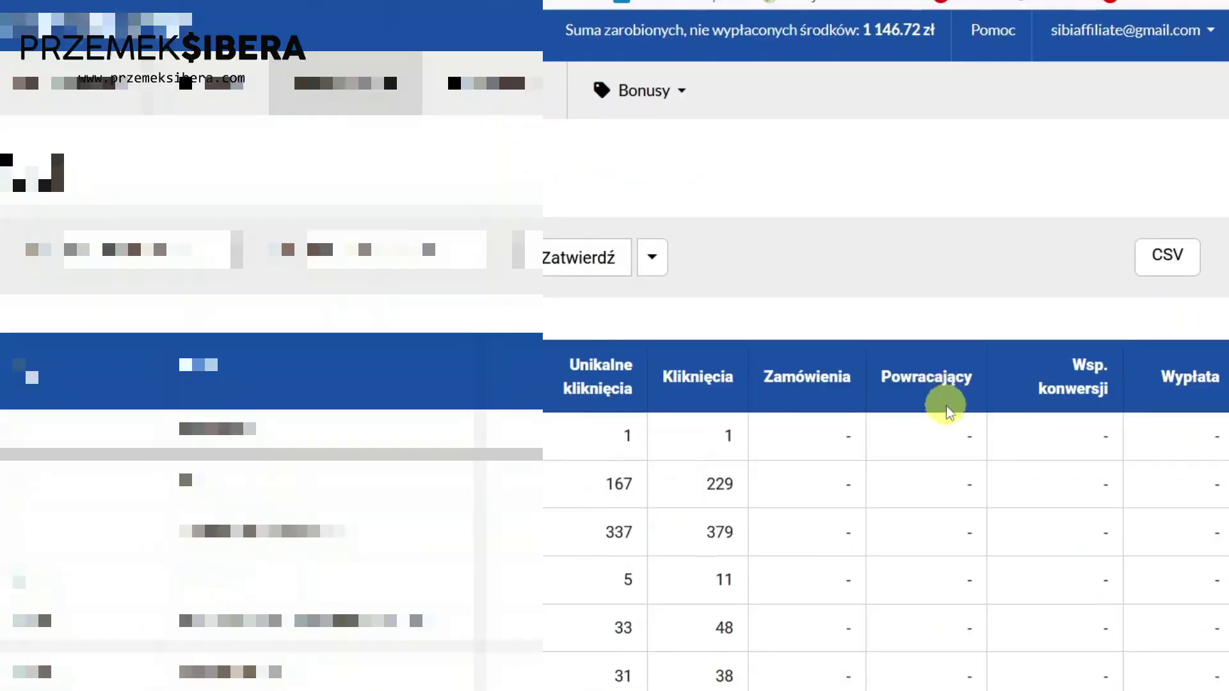
Step: Review the clicks, orders and payouts for December, and view the costs and income in the Raport-PROJEKT-RUMUNIA Excel workbook
scroll(909, 378, down, 3)
scroll(947, 409, down, 5)
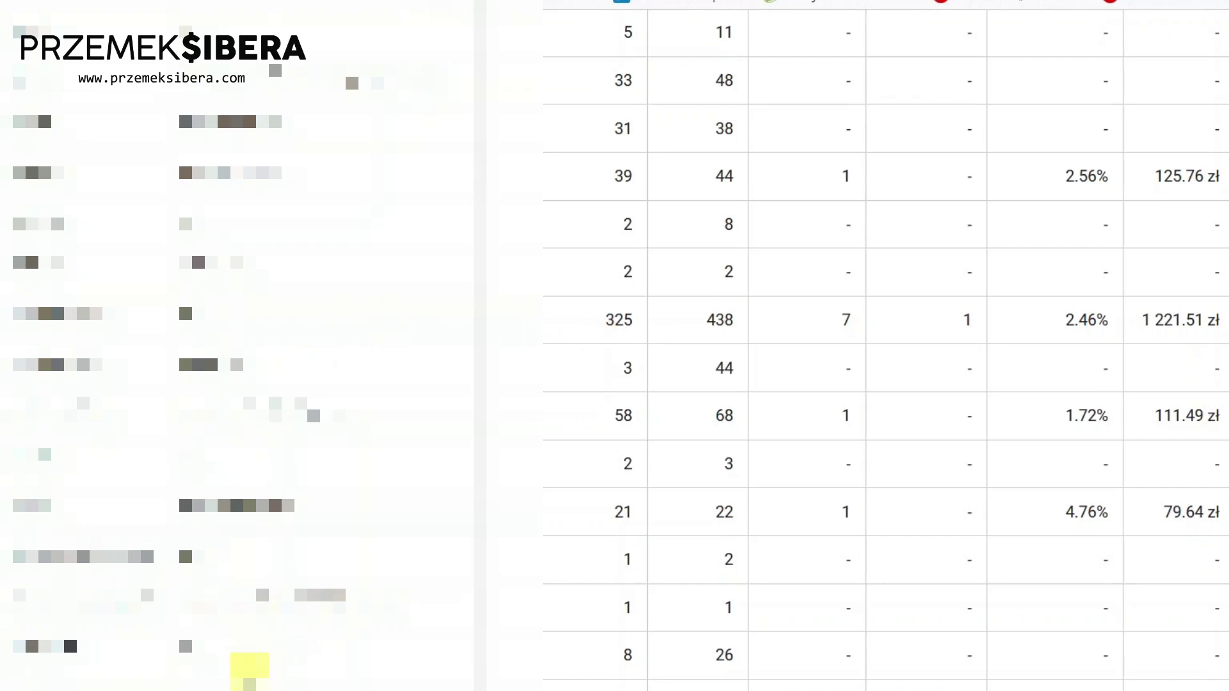
click(205, 659)
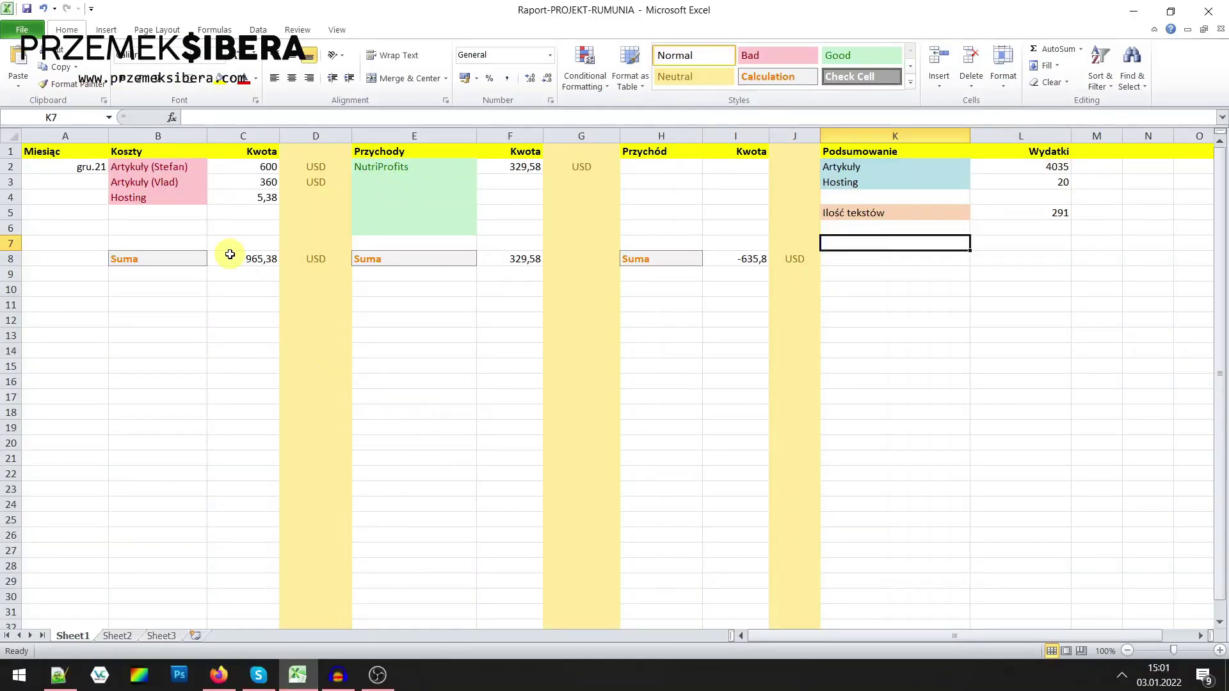
mouse_move(228, 686)
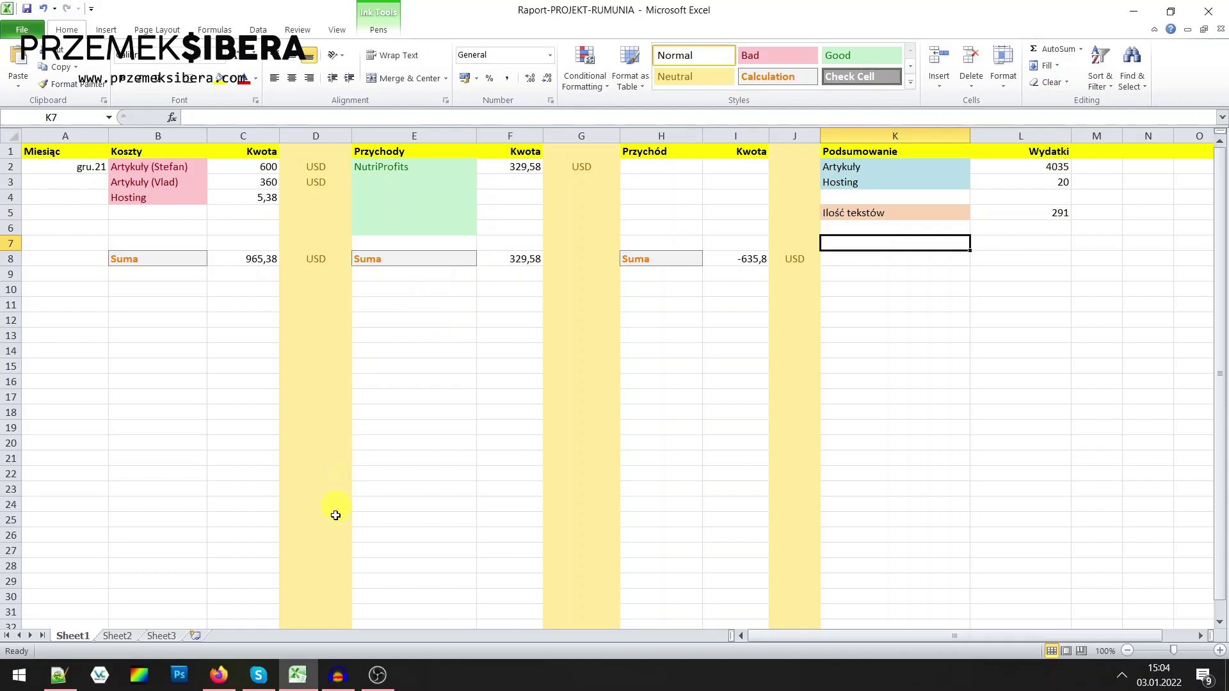
Step: Switch back to Google Analytics in Firefox and apply a date range of Sep 1, 2021 to Jan 2, 2022 to the Audience Overview
click(218, 674)
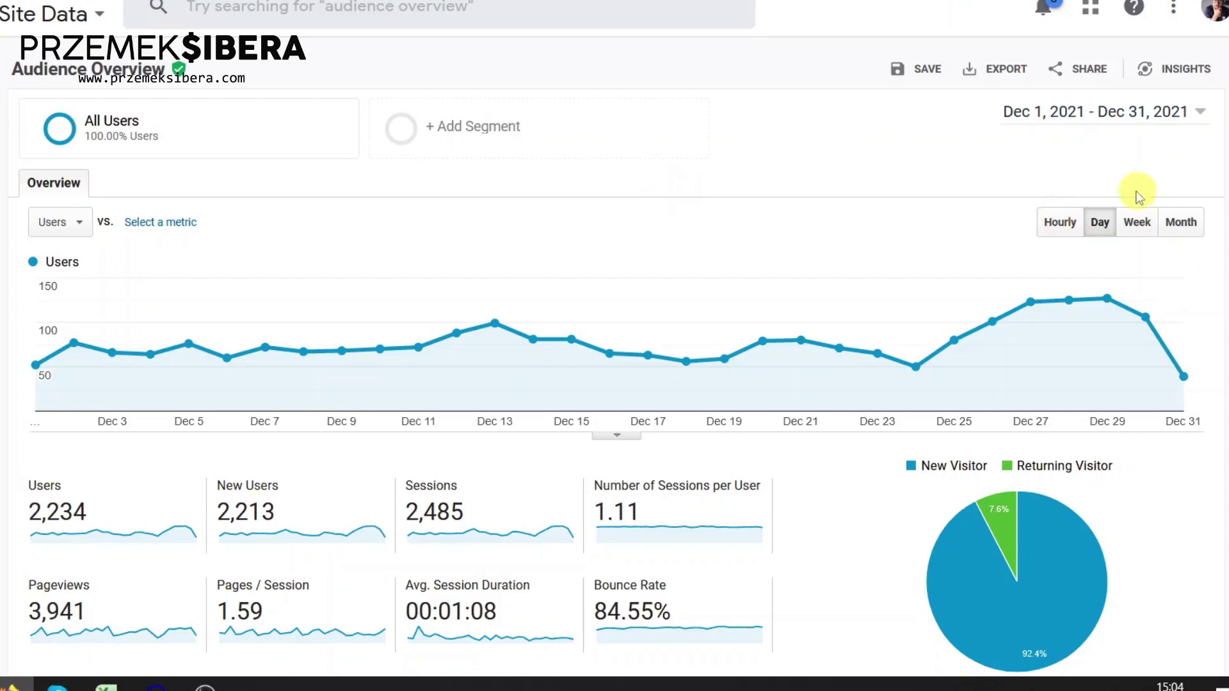
click(1083, 117)
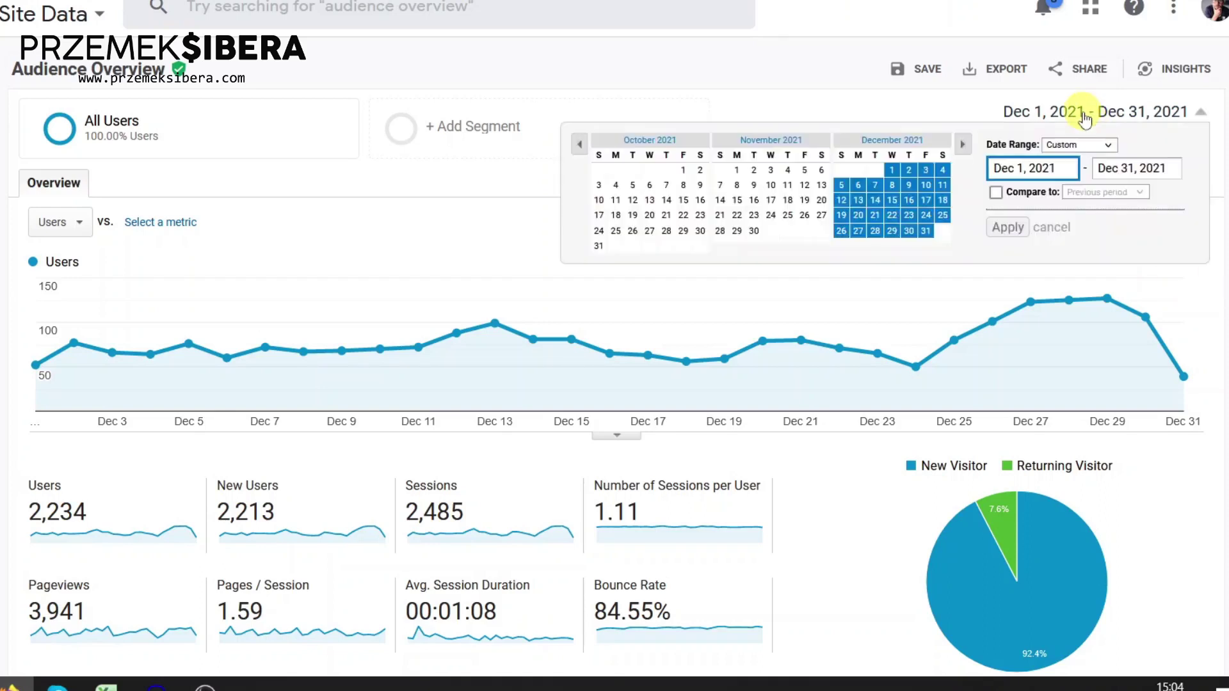
click(583, 146)
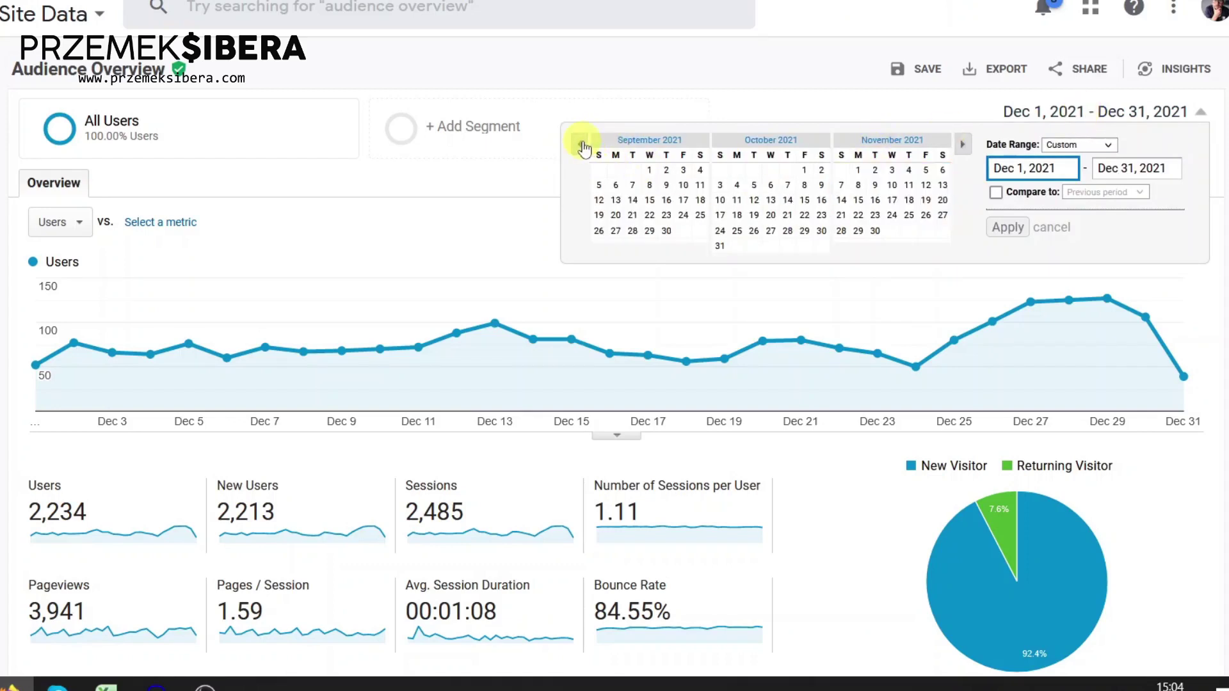
click(652, 169)
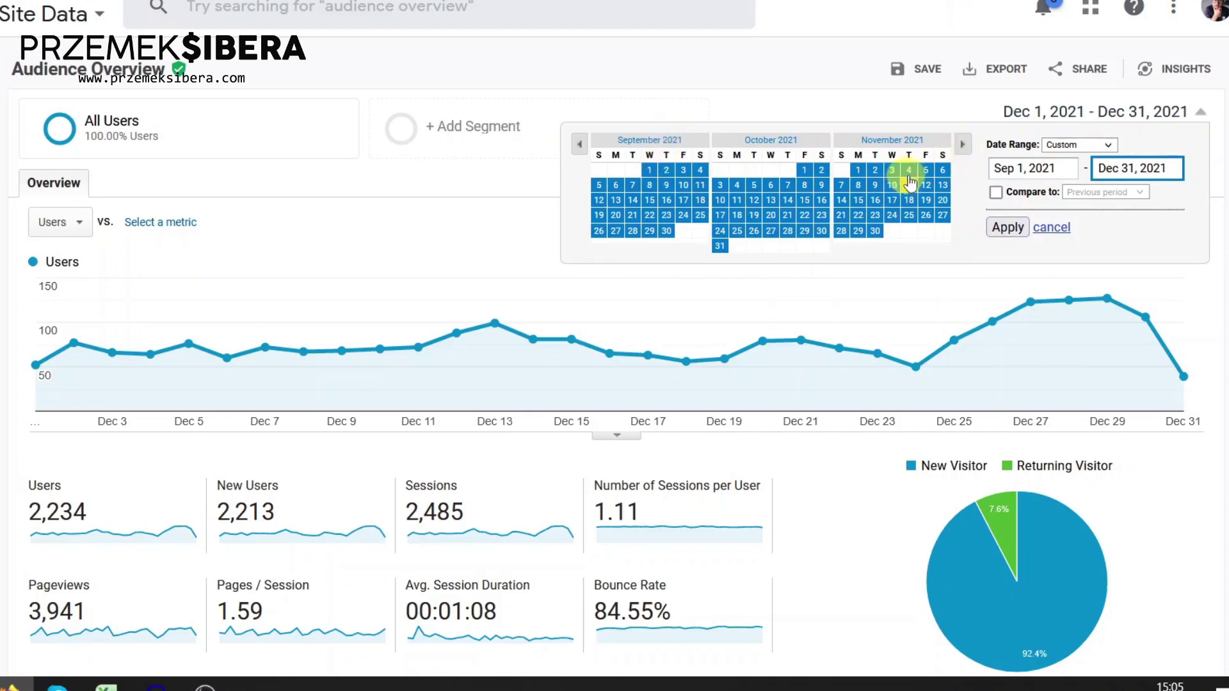
click(962, 147)
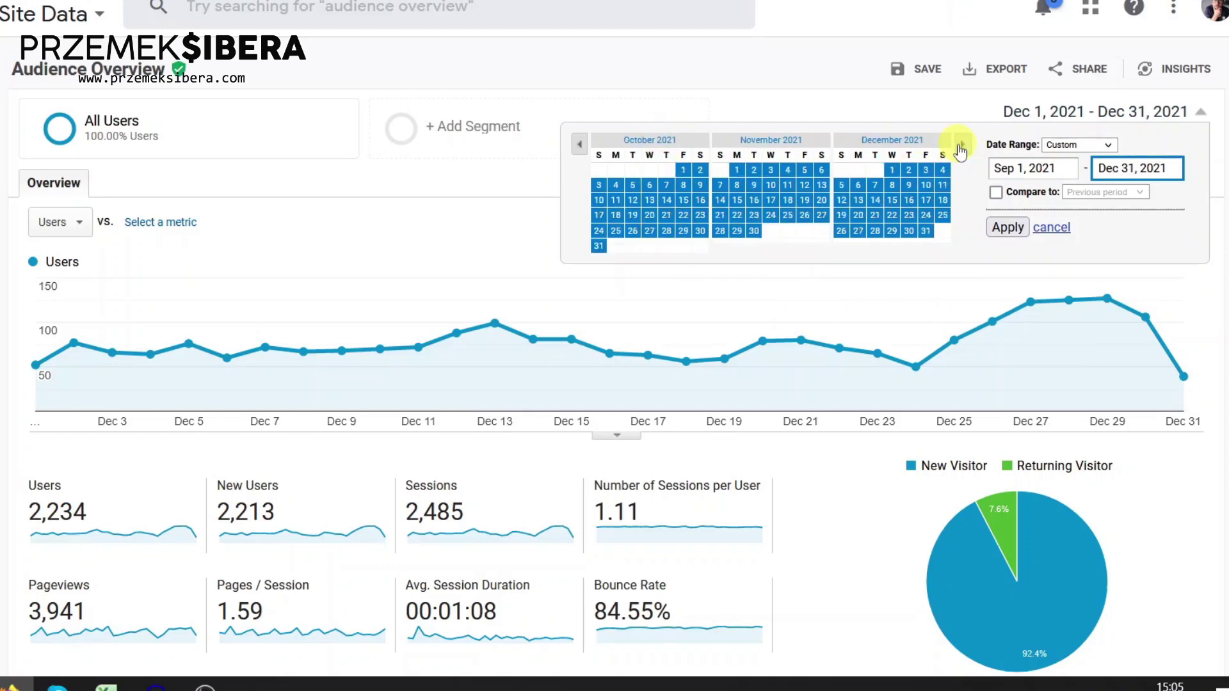
click(961, 147)
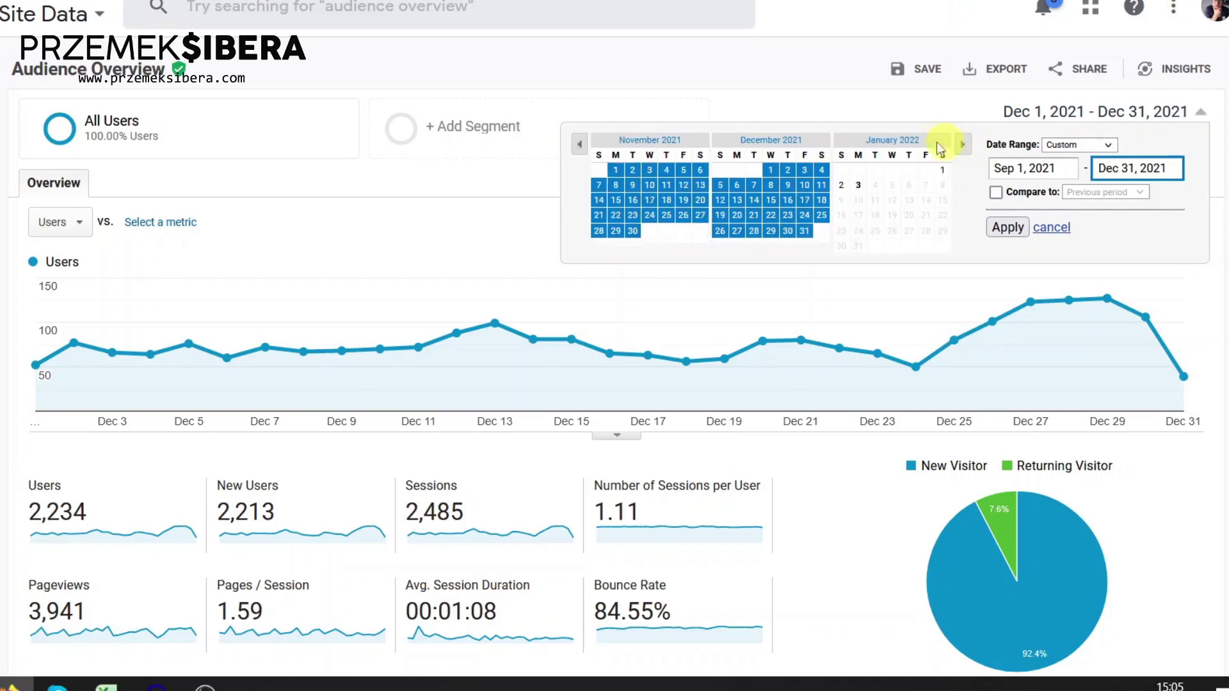
click(843, 186)
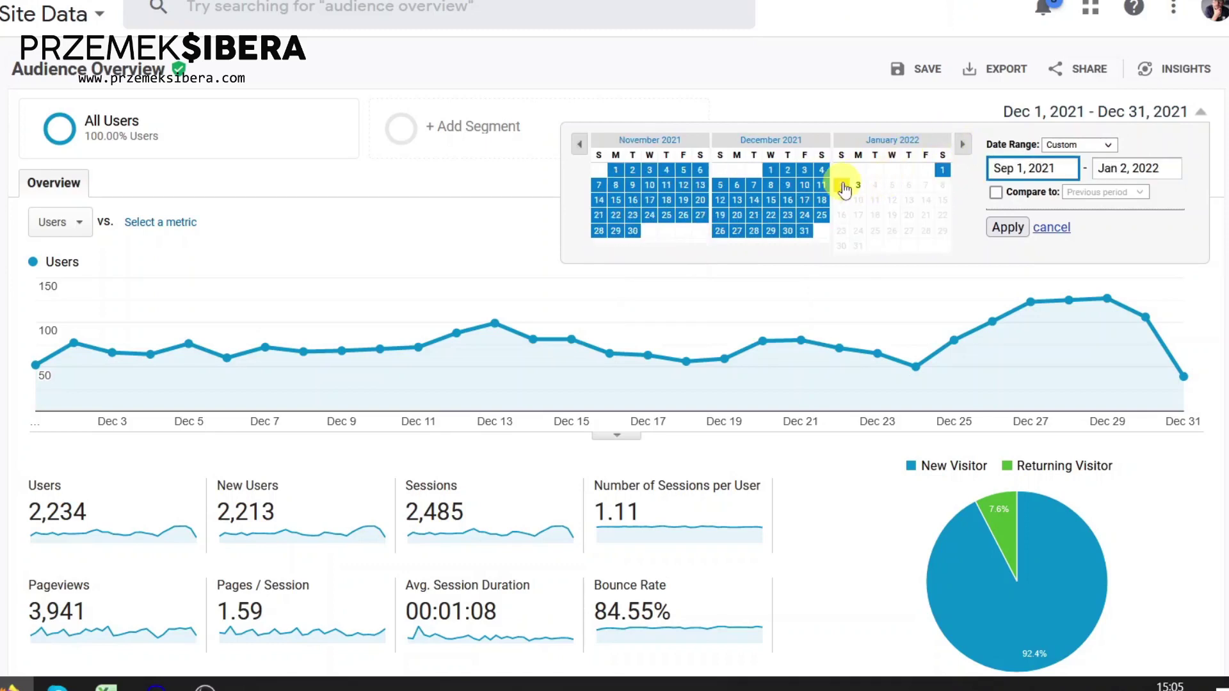
click(1008, 229)
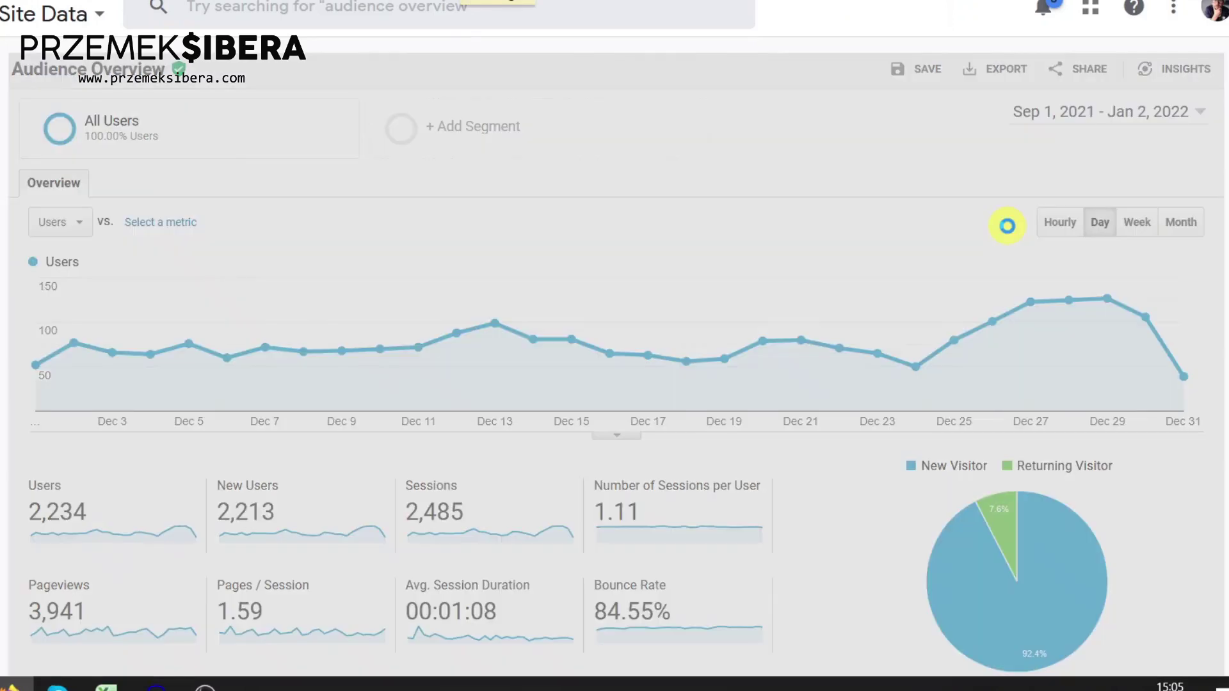